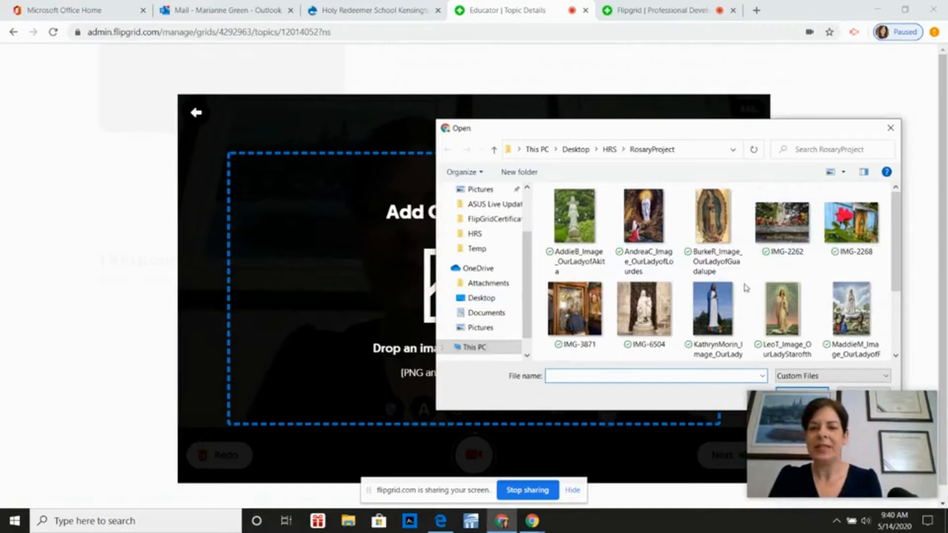
Add the image IMG-3871 to the video frame, shrink it and place it beside the speaker over the lower framed diploma
click(591, 316)
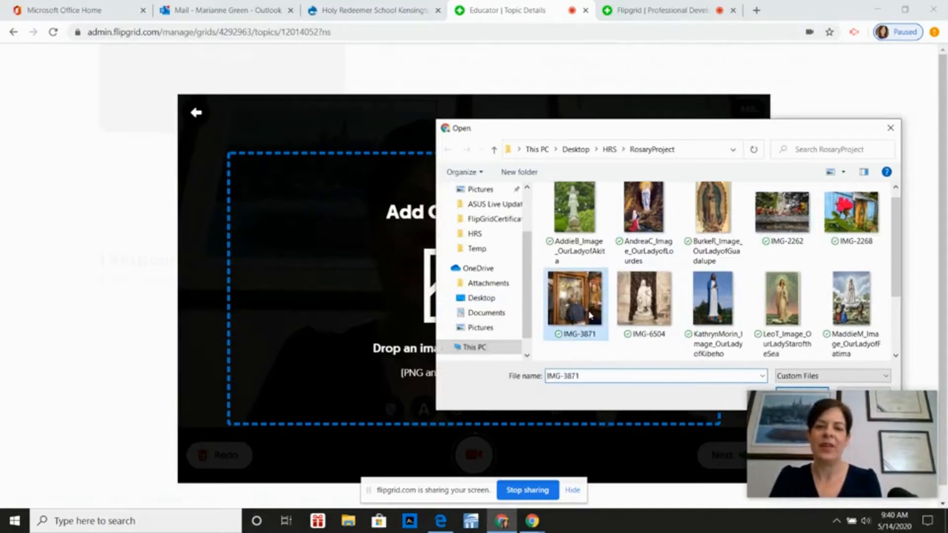
click(824, 391)
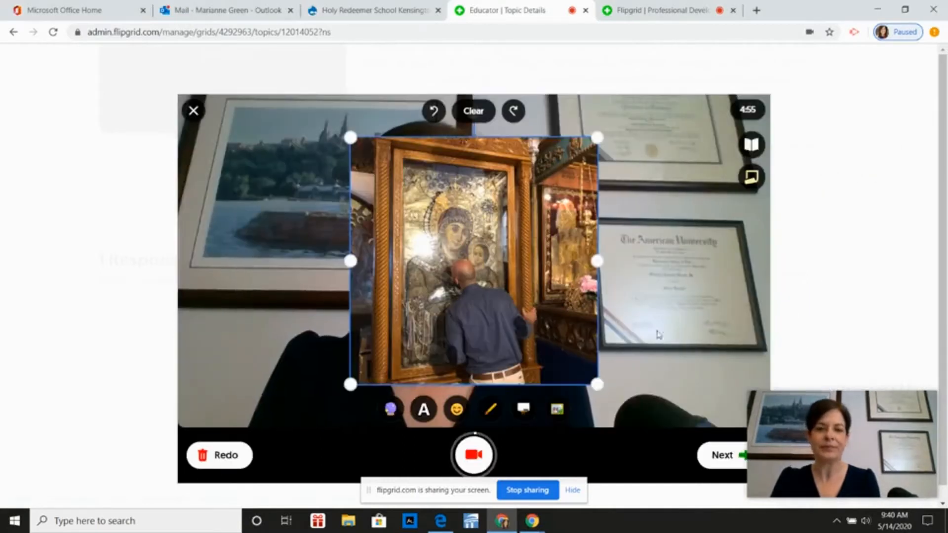
drag(350, 137, 460, 185)
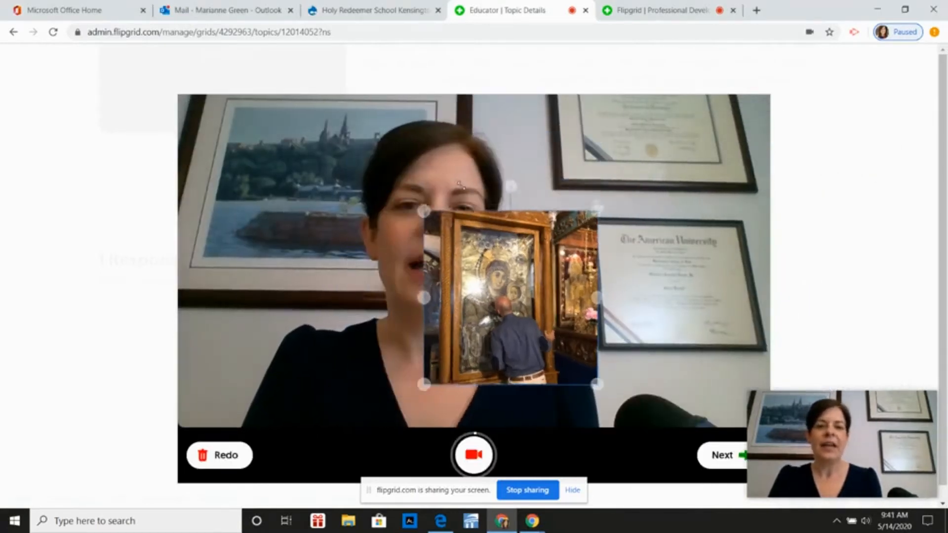
mouse_move(476, 271)
mouse_down()
mouse_move(637, 252)
mouse_move(647, 261)
mouse_up()
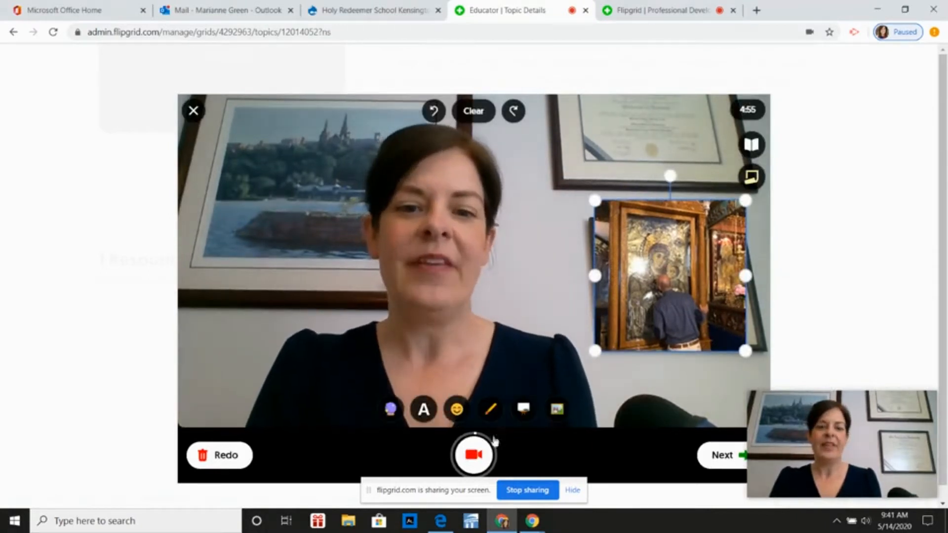
Resume recording the video and undo the added photo
click(477, 455)
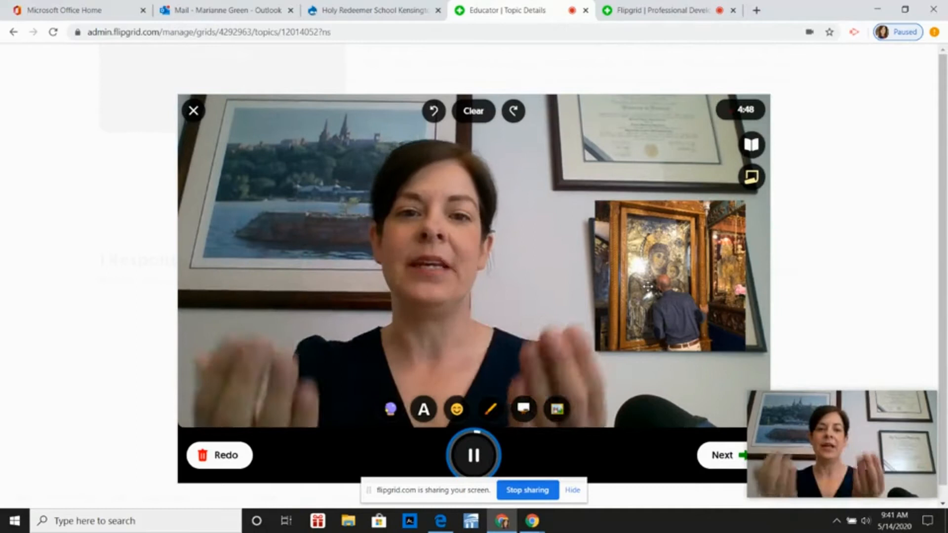
click(435, 111)
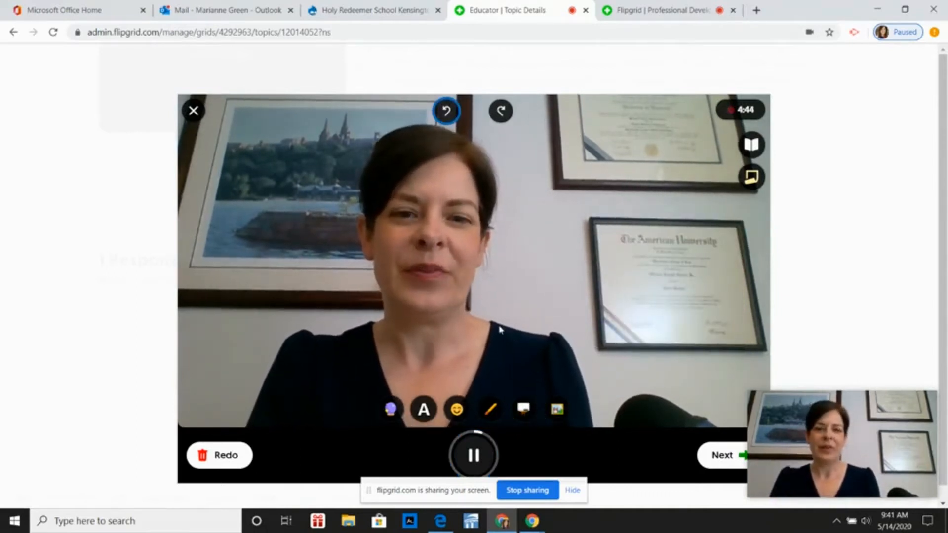
Apply the blue, pink-and-yellow and pixelated filters to the video in turn, and clear the filters
click(390, 409)
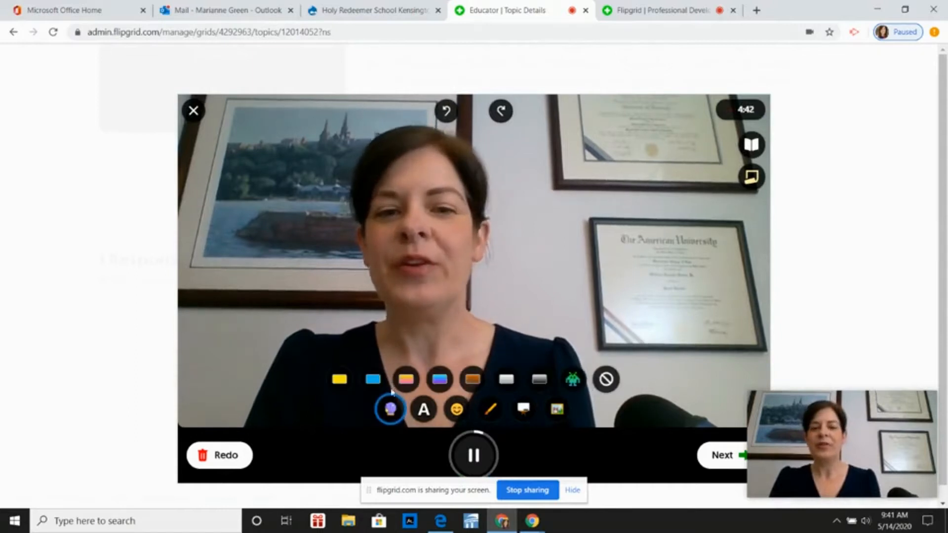
click(375, 380)
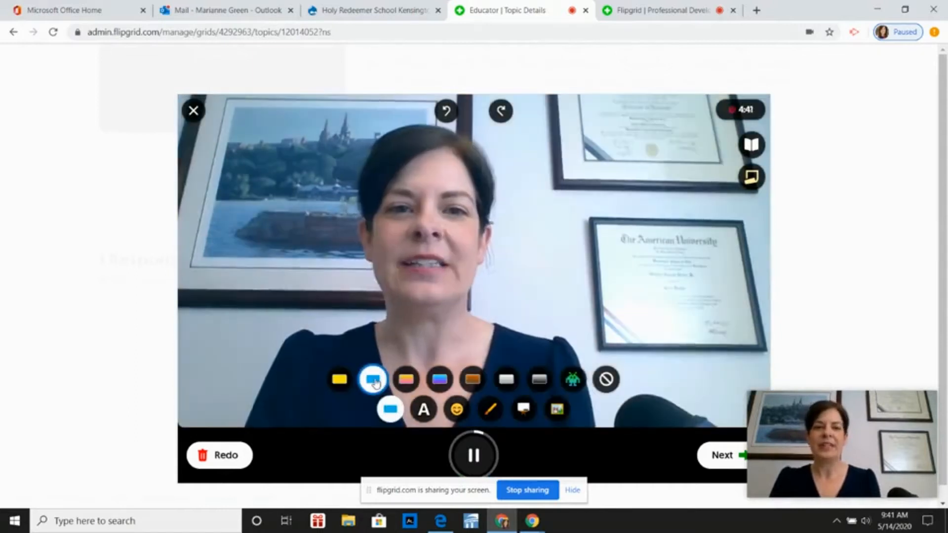
click(405, 380)
click(573, 380)
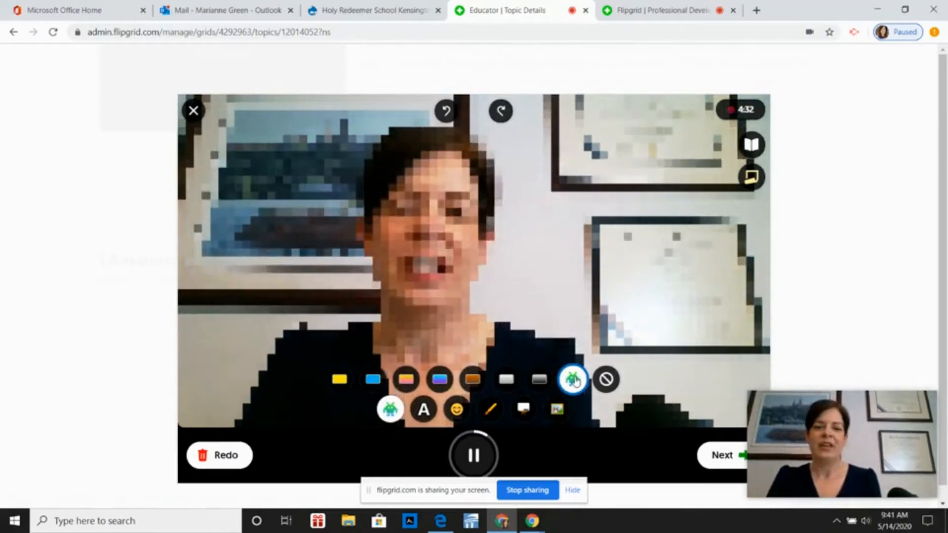
click(606, 379)
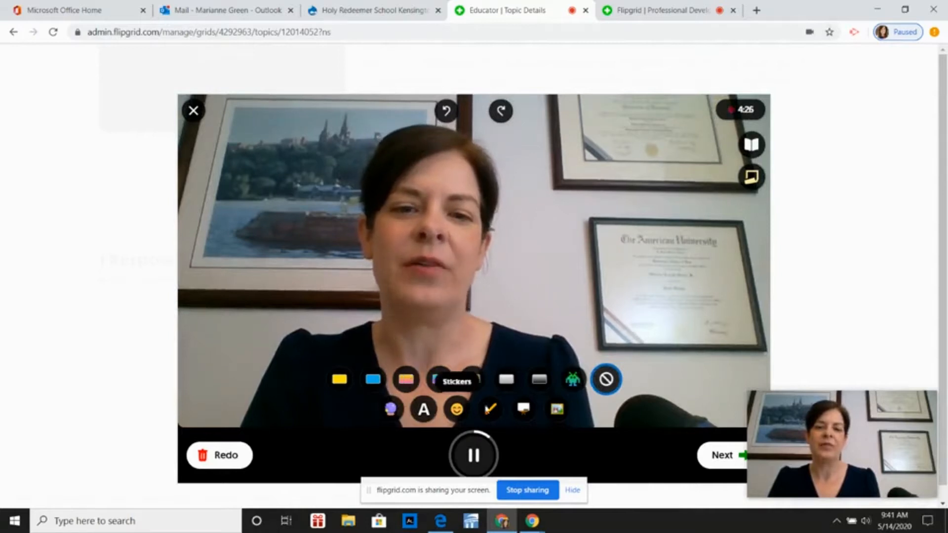
Switch the video to a whiteboard and draw a red cross that divides it into four quadrants
click(524, 411)
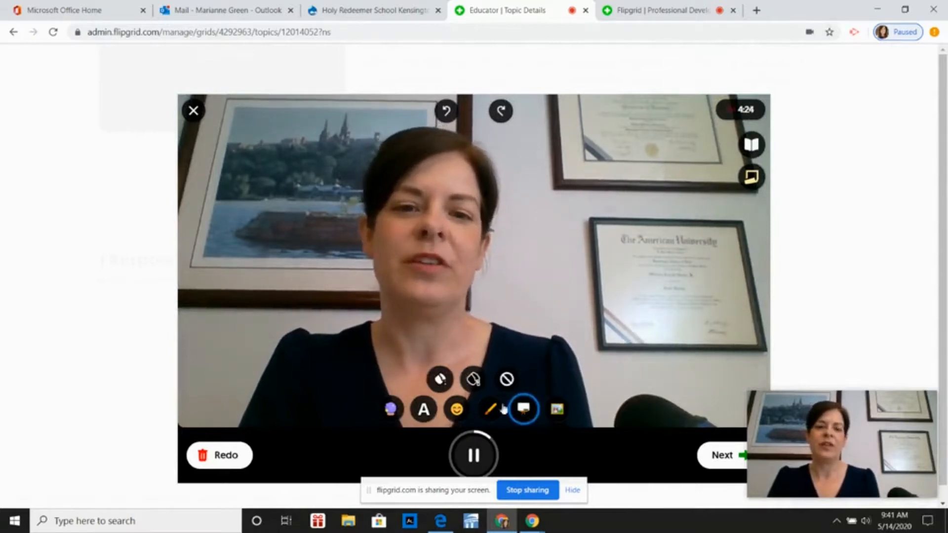
click(440, 379)
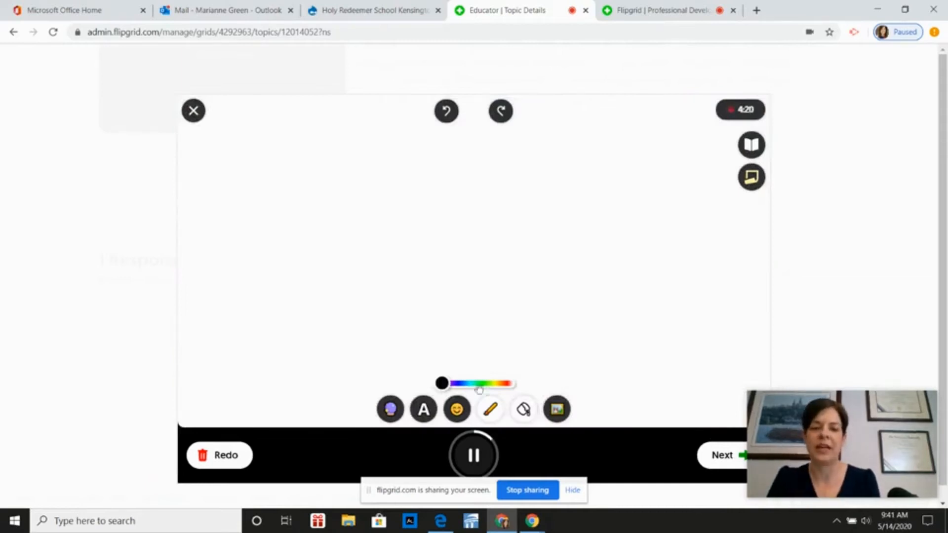
click(506, 388)
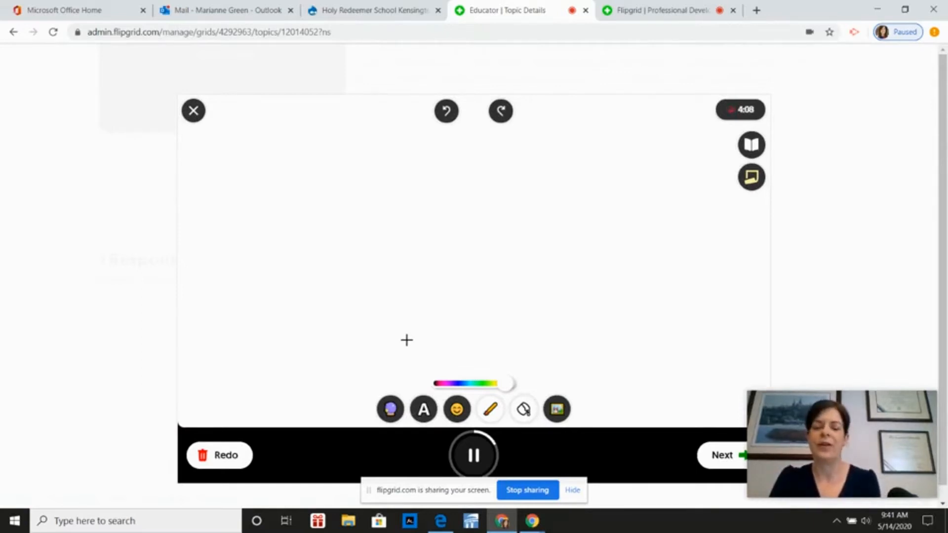
click(491, 412)
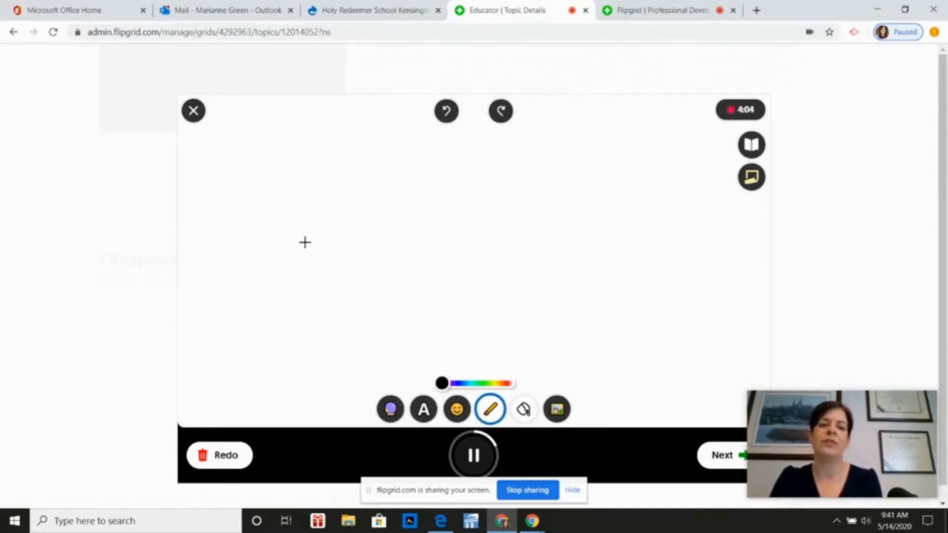
drag(307, 244, 593, 249)
drag(460, 148, 474, 326)
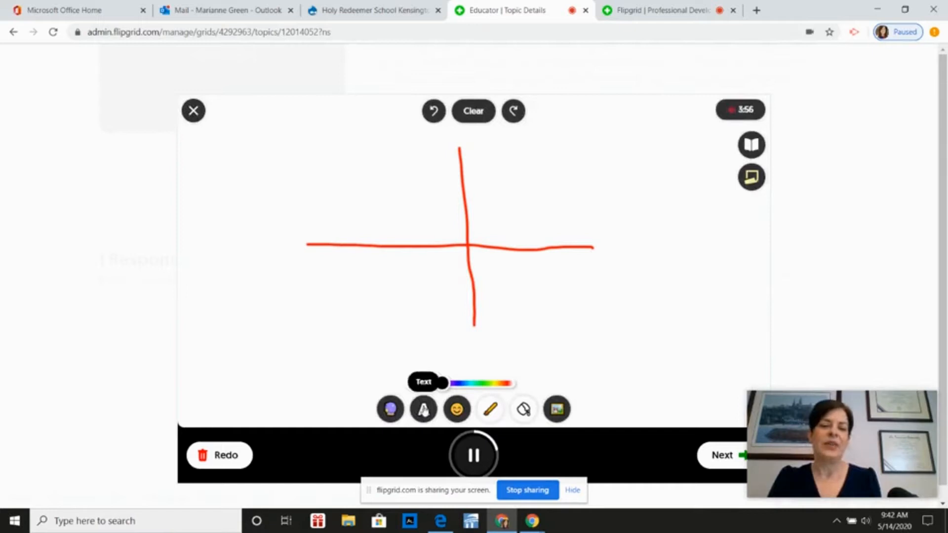
Add the word "cat" in red text and place it in the upper-left quadrant of the drawn cross
click(423, 410)
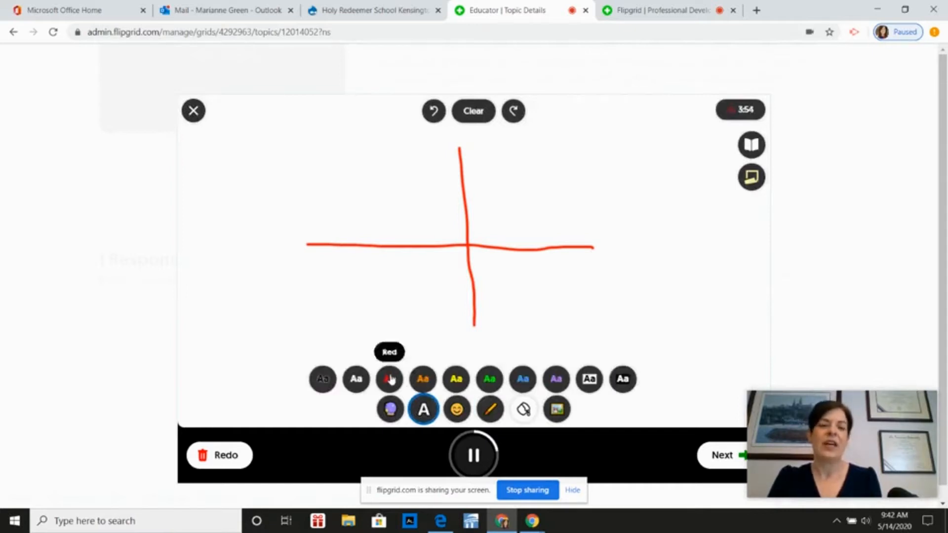
click(367, 266)
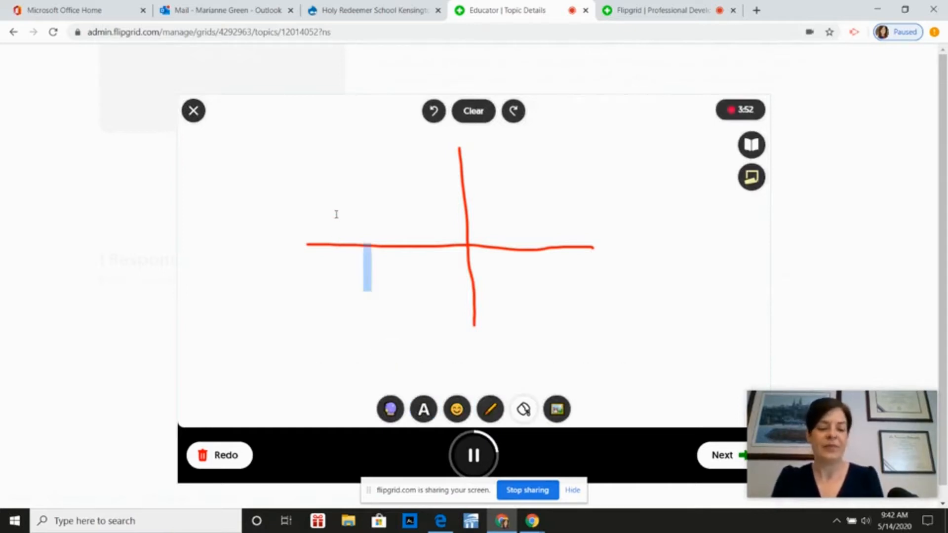
text(cat)
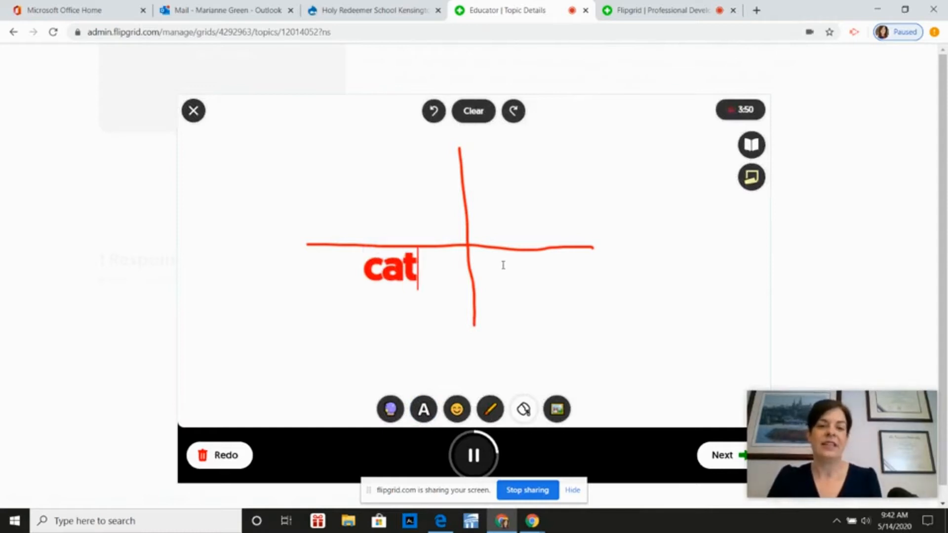
drag(381, 270, 374, 209)
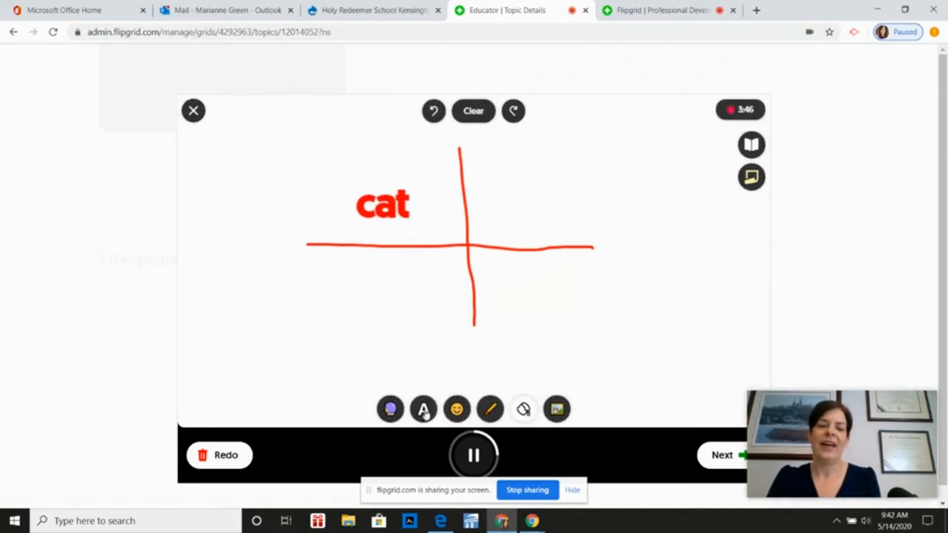
Add the word "jumped" in red text and place it in the upper-right quadrant of the drawn cross
click(424, 411)
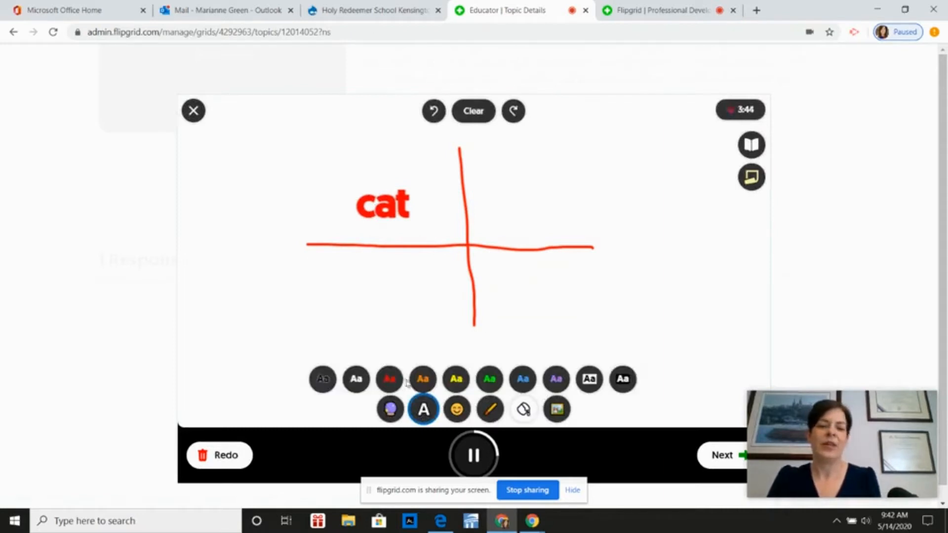
click(390, 379)
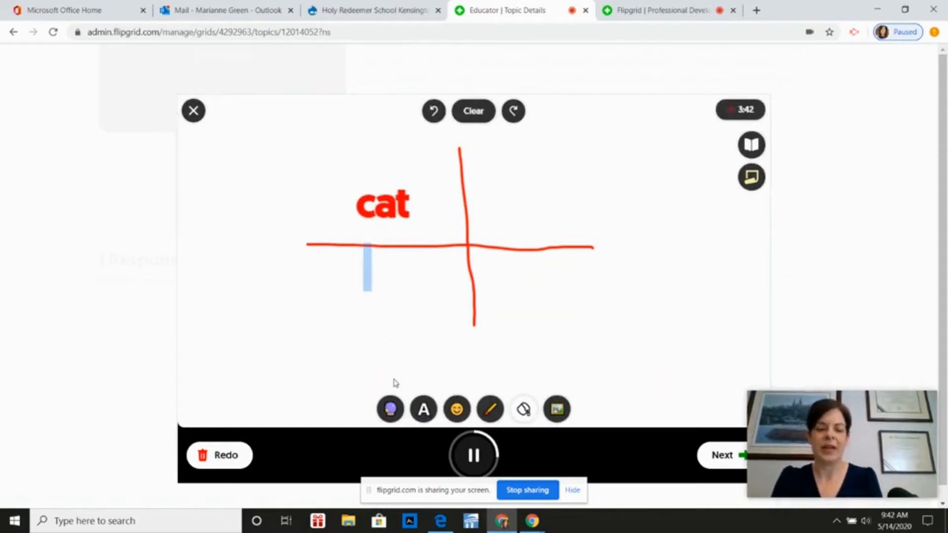
text(jumped)
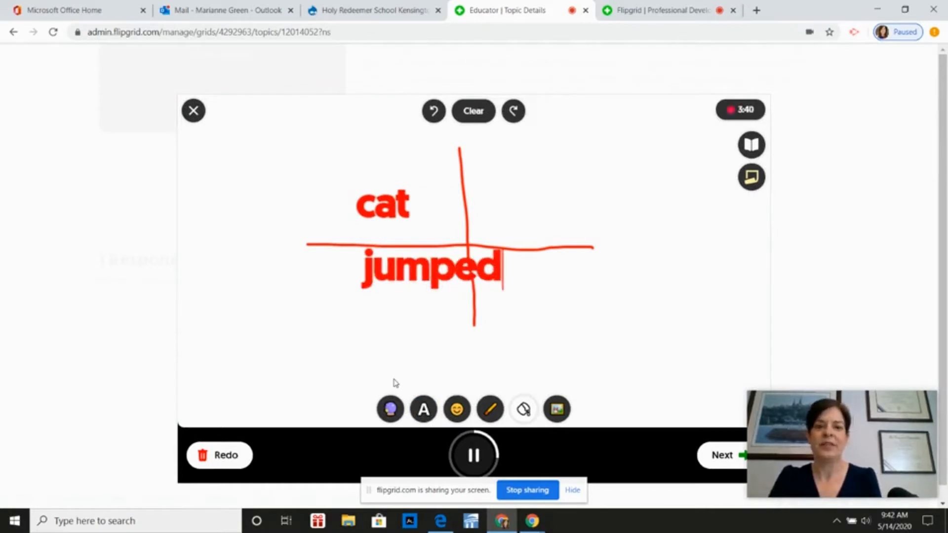
drag(420, 256, 529, 198)
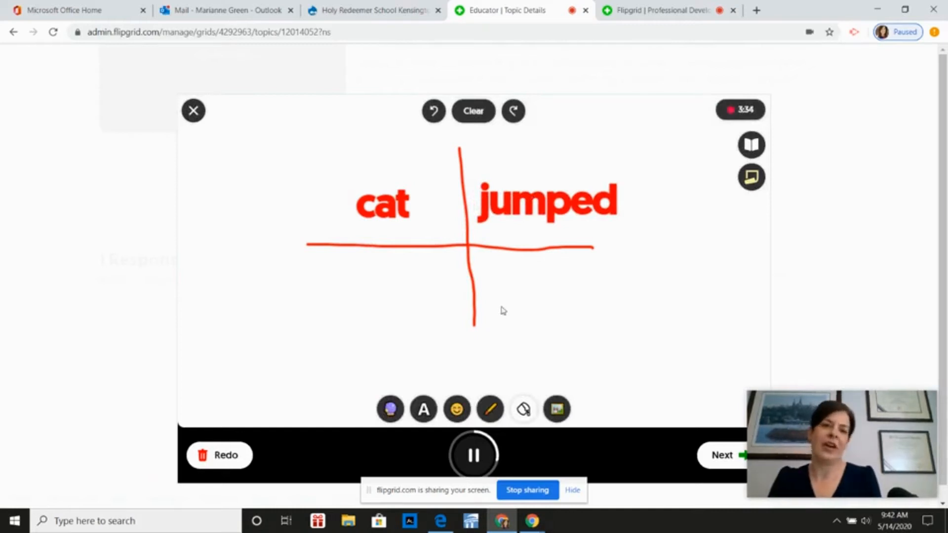
Clear all drawing and text from the whiteboard and switch it to a blackboard
click(475, 110)
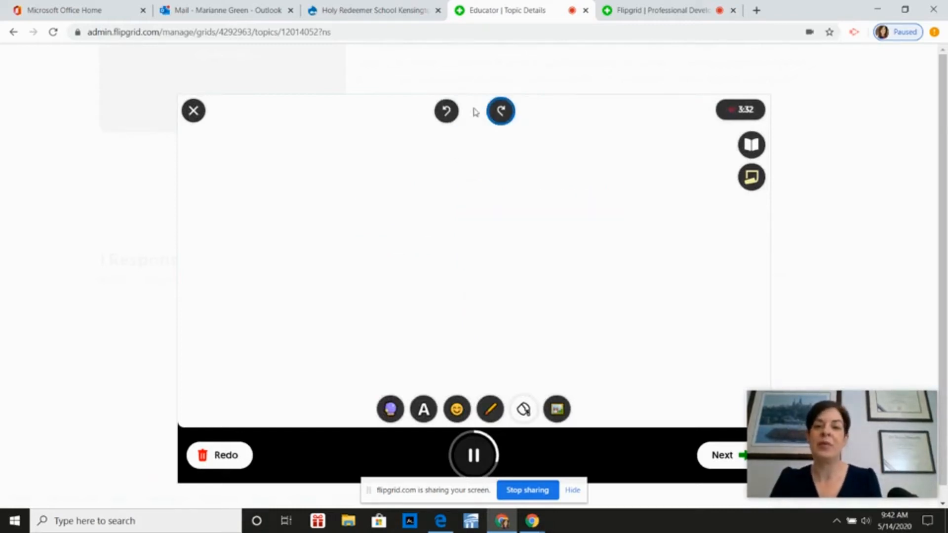
click(527, 411)
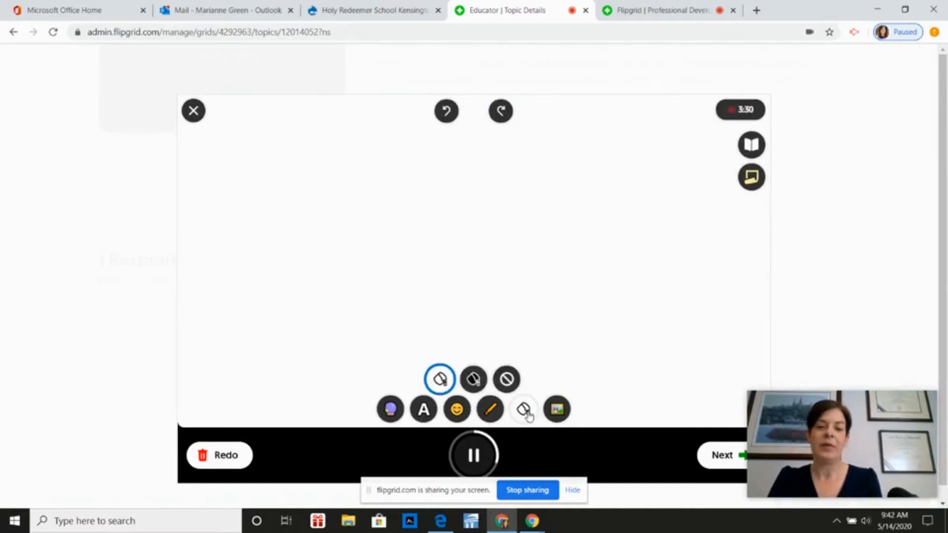
click(474, 379)
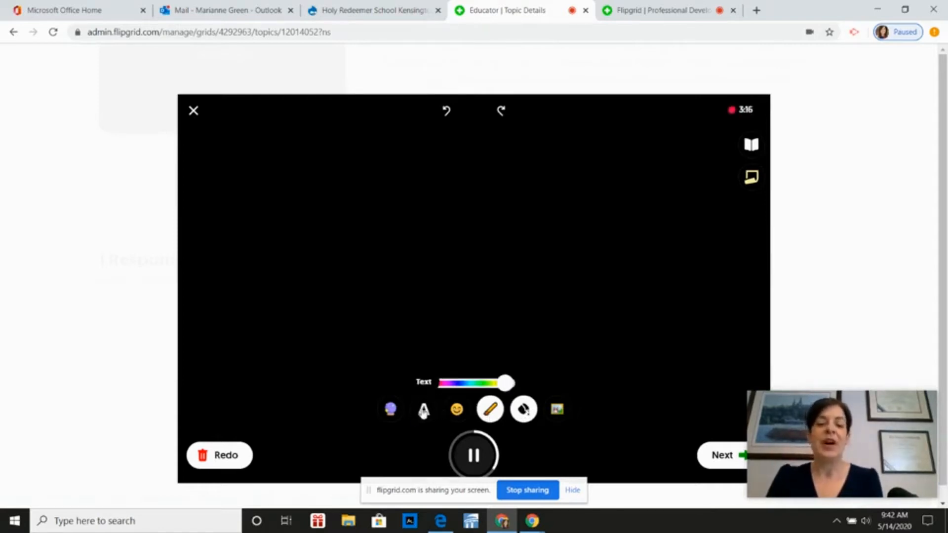
Clear the filters and the blackboard to return to the camera view
click(391, 410)
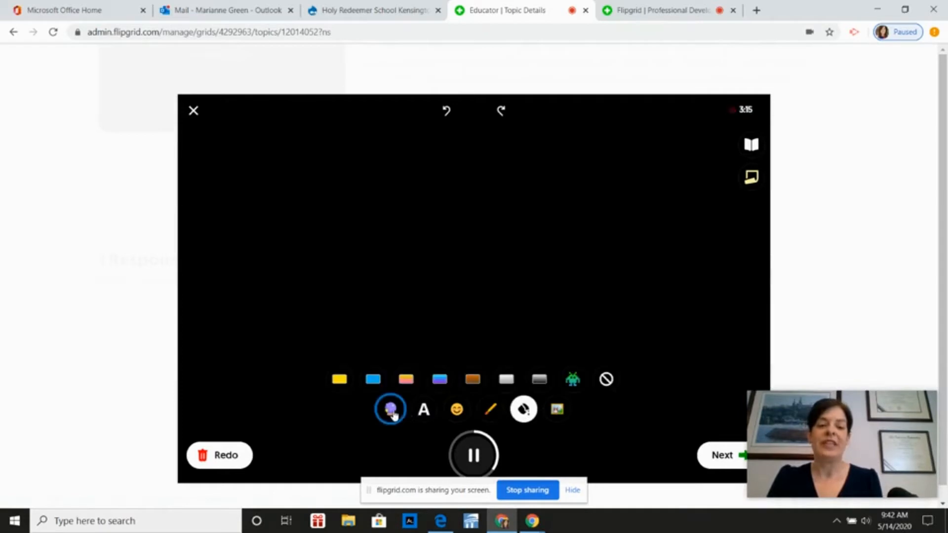
click(606, 389)
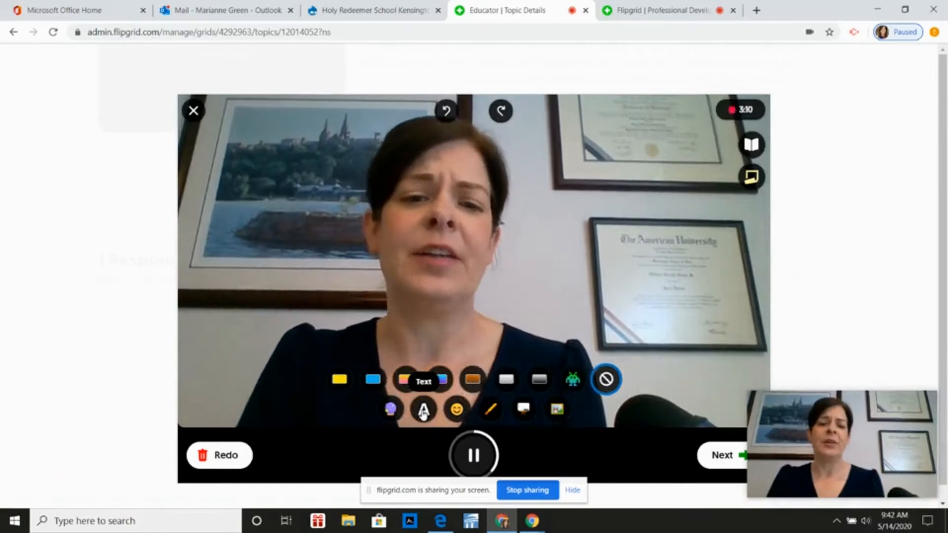
Add the blue graduation cap sticker and move it around the speaker's head, ending at the top edge of the hair
click(457, 410)
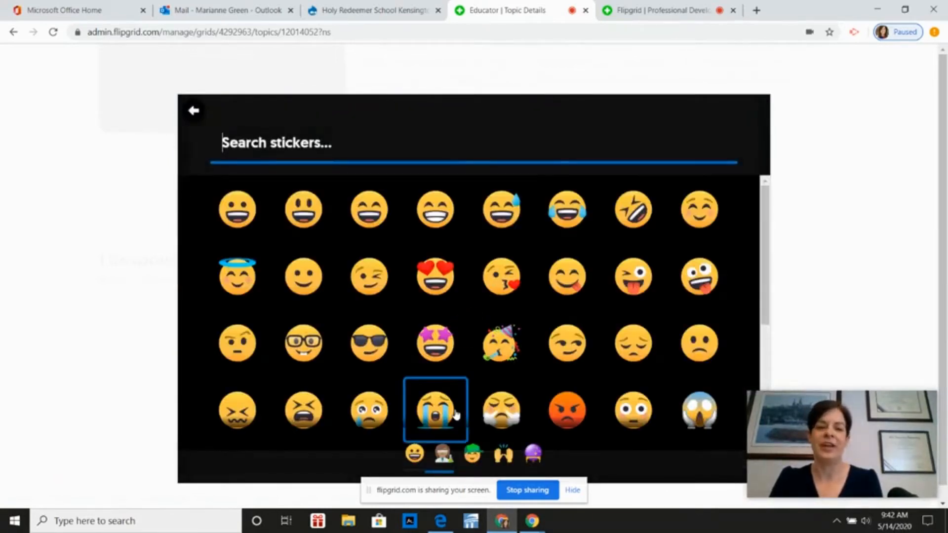
click(504, 453)
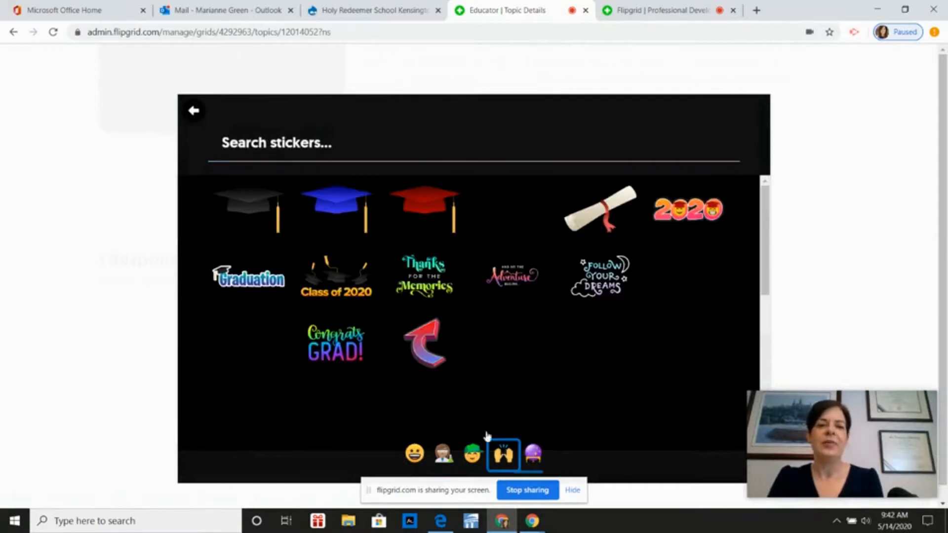
click(334, 205)
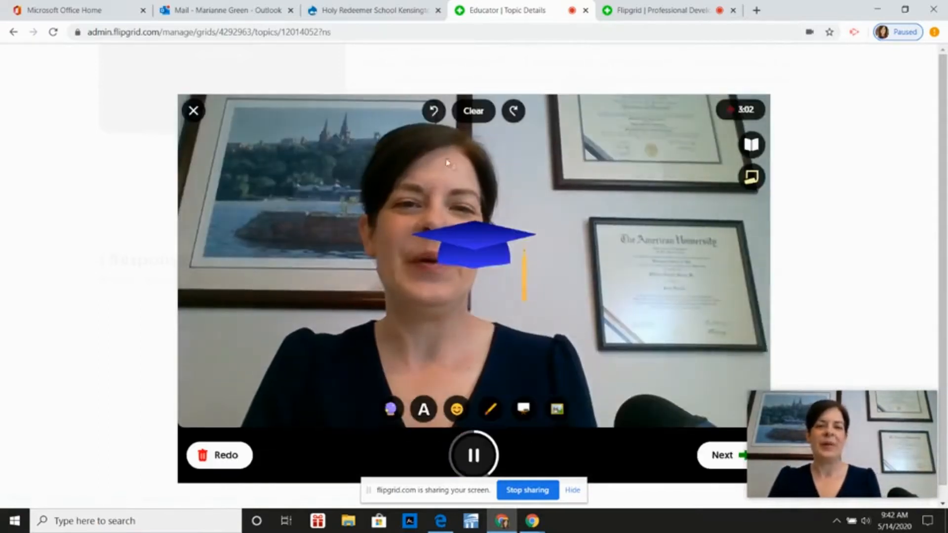
drag(477, 246, 443, 177)
drag(433, 138, 354, 234)
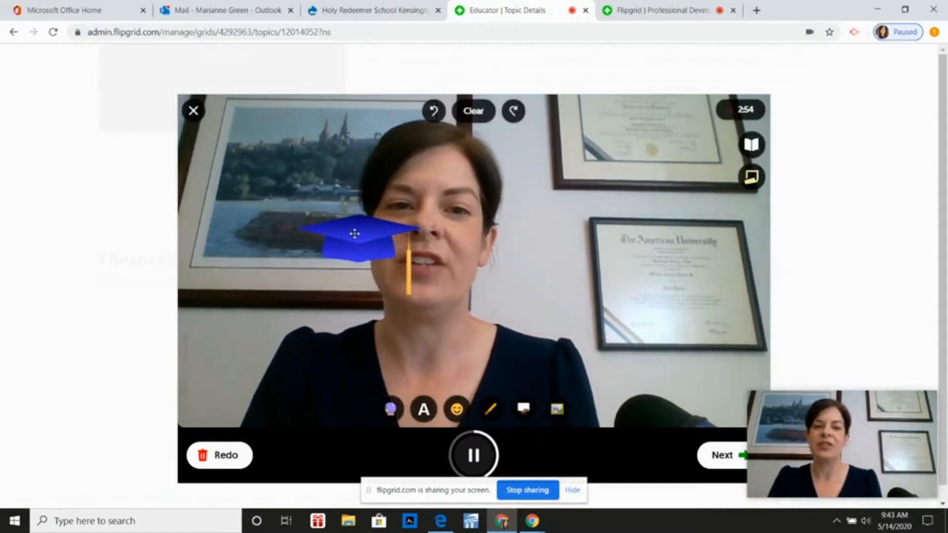
drag(385, 229, 493, 125)
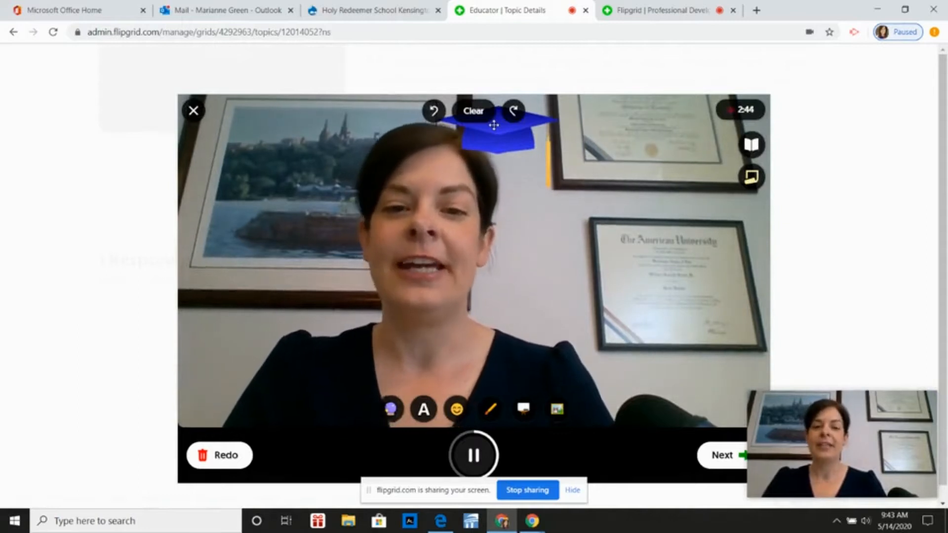
Undo the graduation cap sticker and add the Diploma sticker, placing it over the lower framed certificate on the wall
click(435, 112)
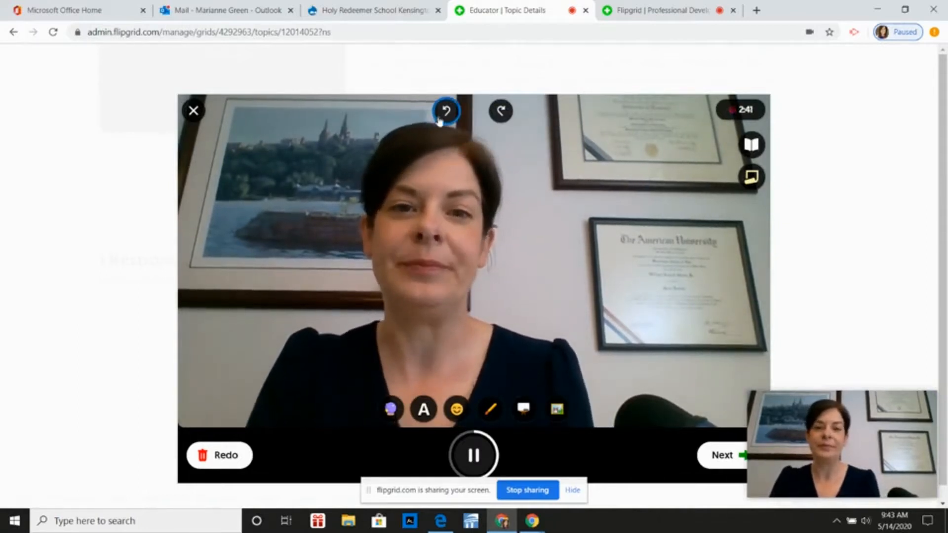
click(458, 410)
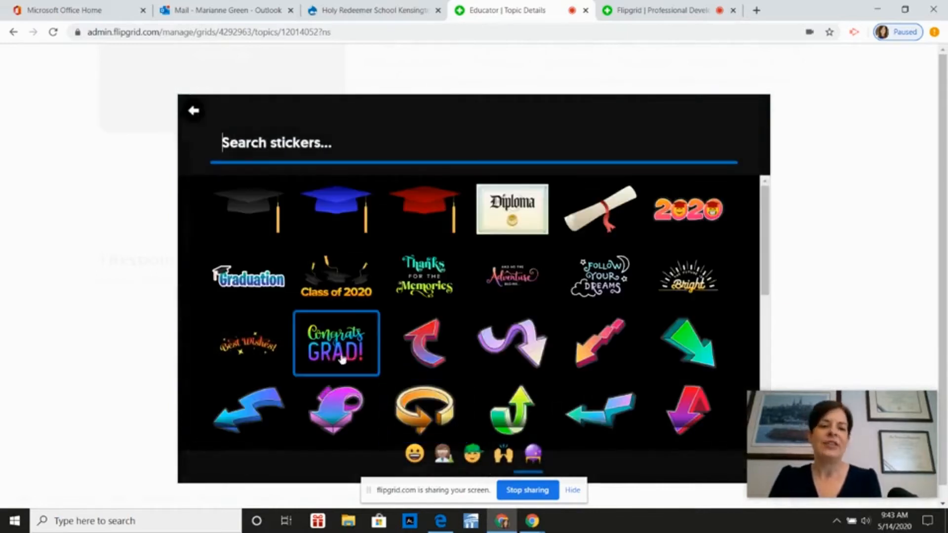
click(513, 223)
drag(480, 255, 661, 267)
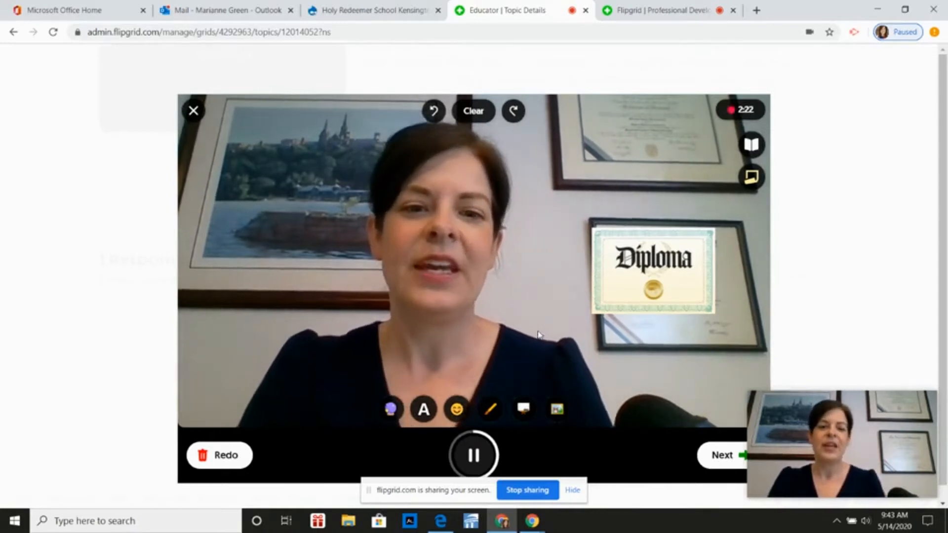
Apply the blue-to-purple gradient filter to the camera view
click(391, 410)
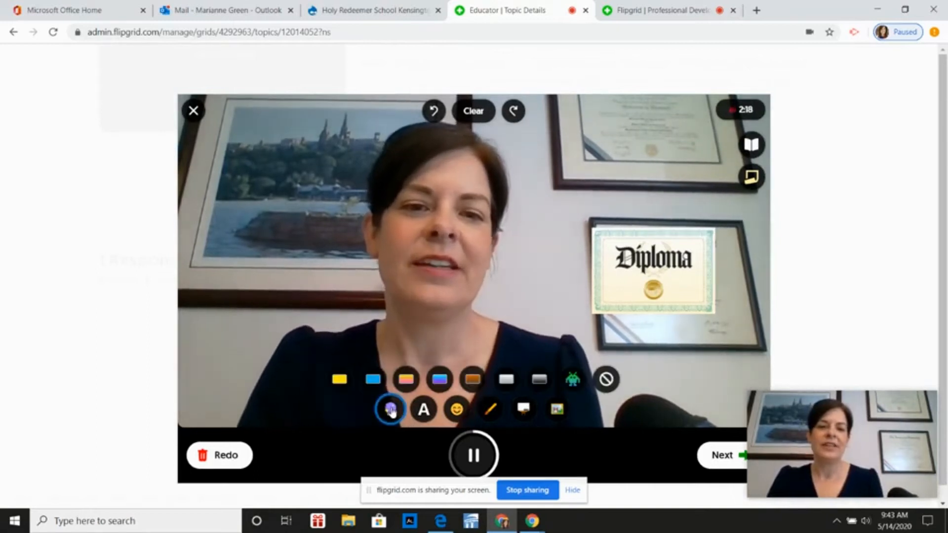
click(440, 380)
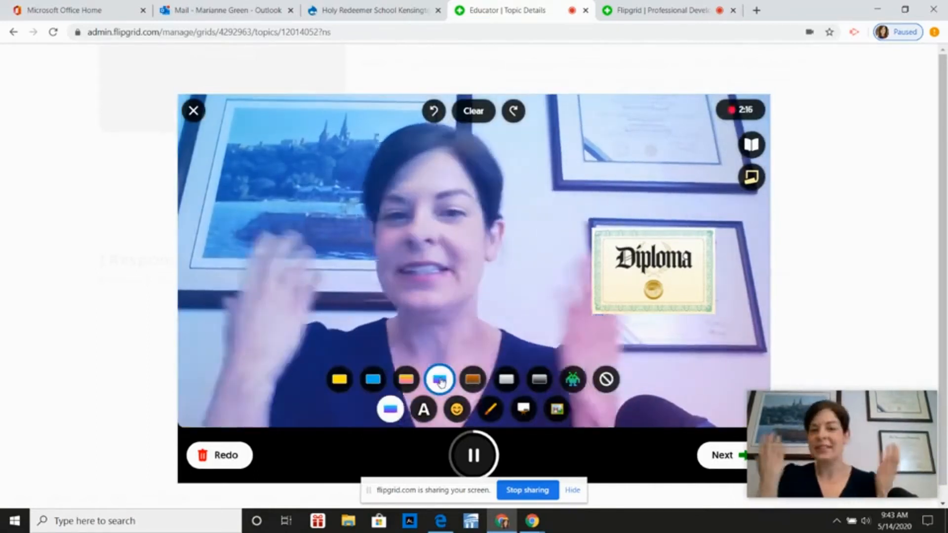
Add the blue text "Congrats!" just below the Diploma sticker and draw a rough open red heart above the sticker
click(423, 409)
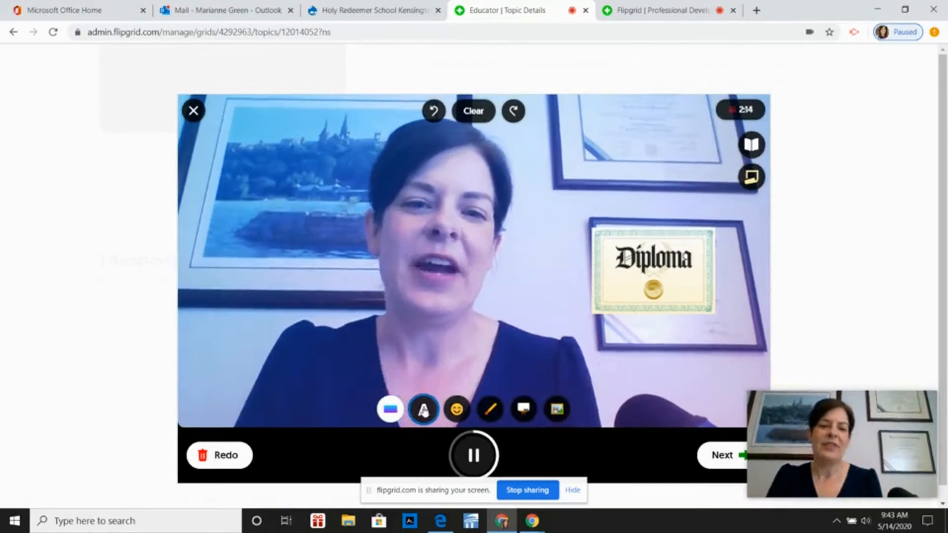
click(523, 380)
text(Congrats)
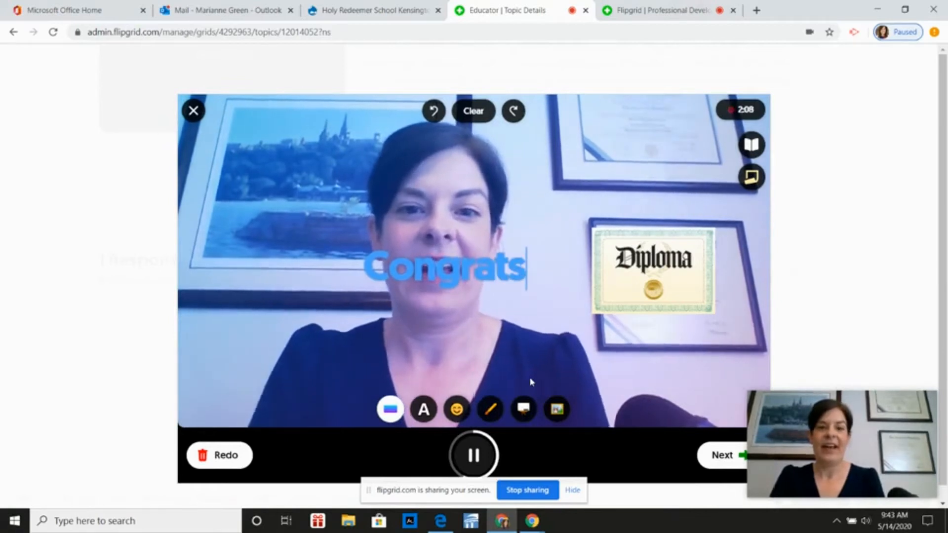
text(!)
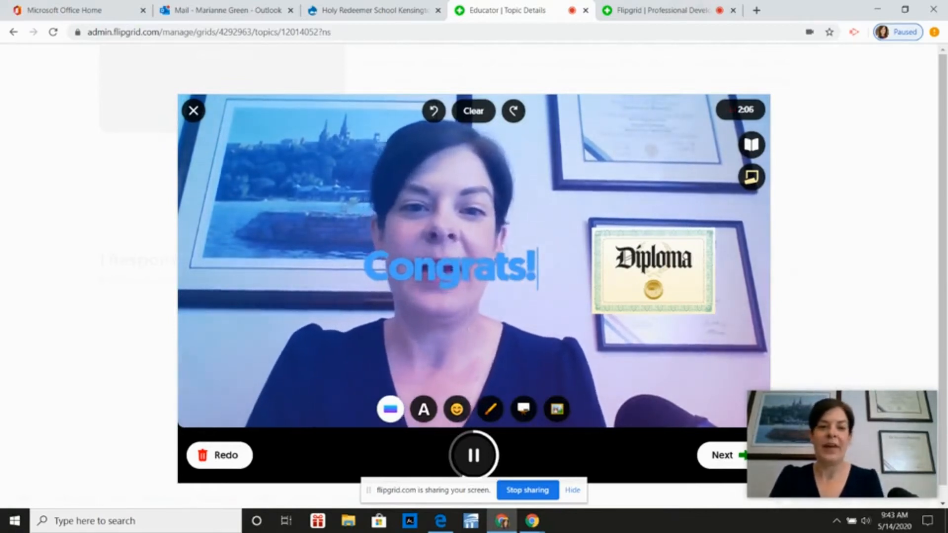
drag(451, 257, 640, 326)
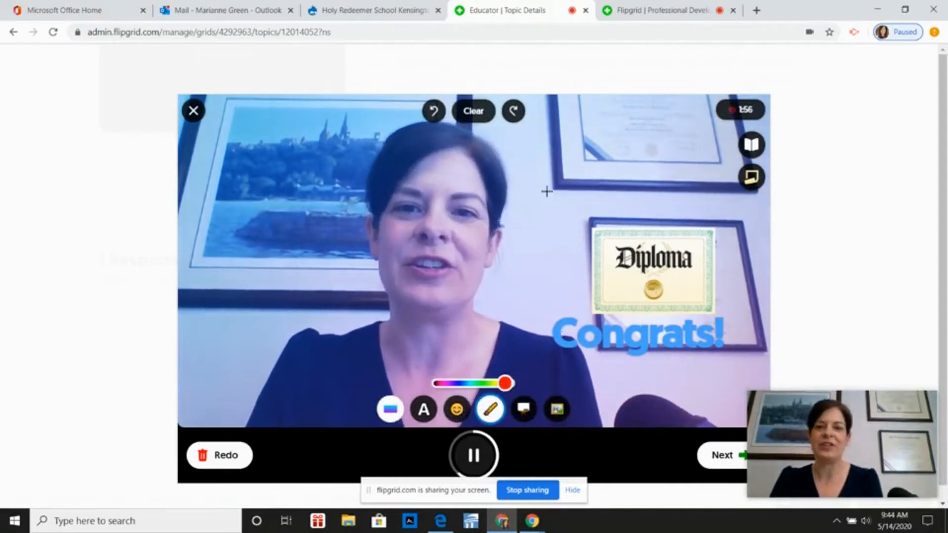
mouse_move(576, 180)
mouse_down()
mouse_move(544, 173)
mouse_move(554, 193)
mouse_move(621, 195)
mouse_move(534, 235)
mouse_up()
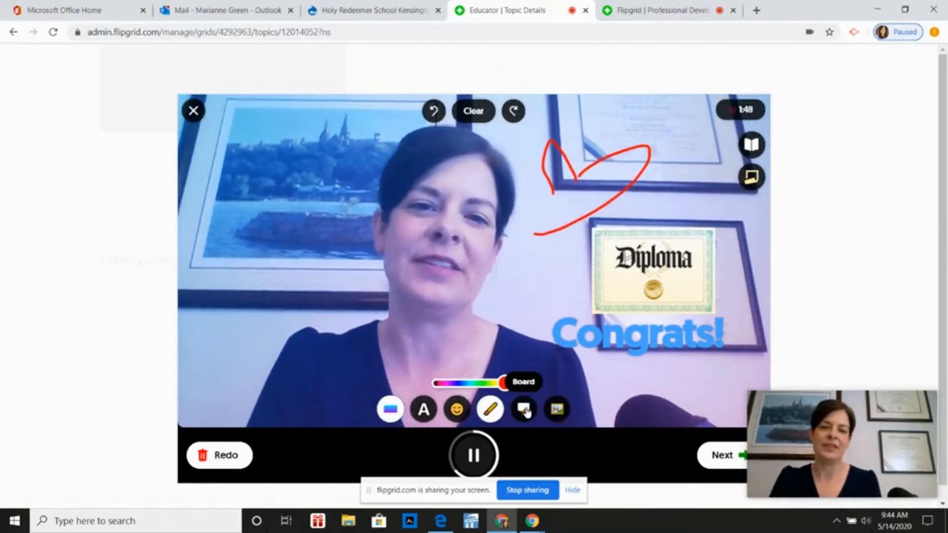
Finish the clip to open its review and switch to the Flipgrid page that is capturing the screen
click(715, 456)
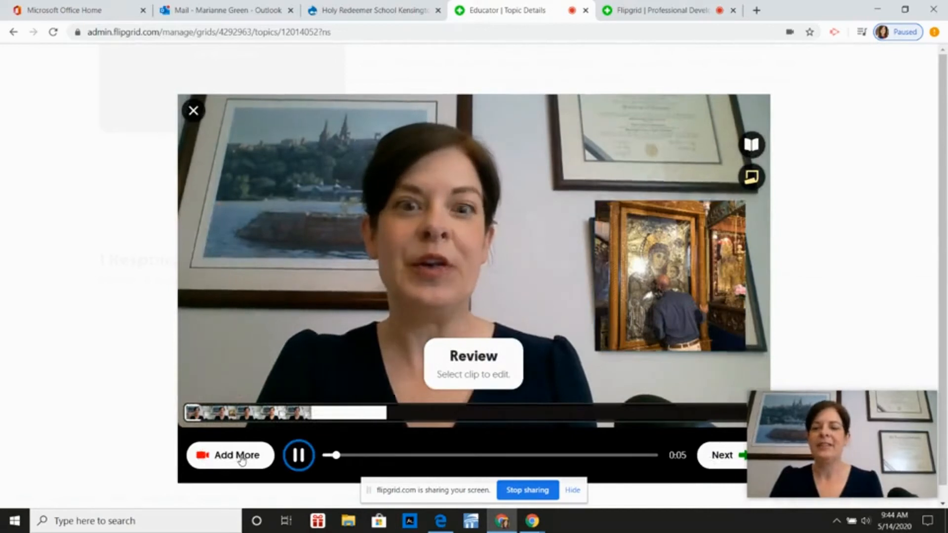
click(671, 5)
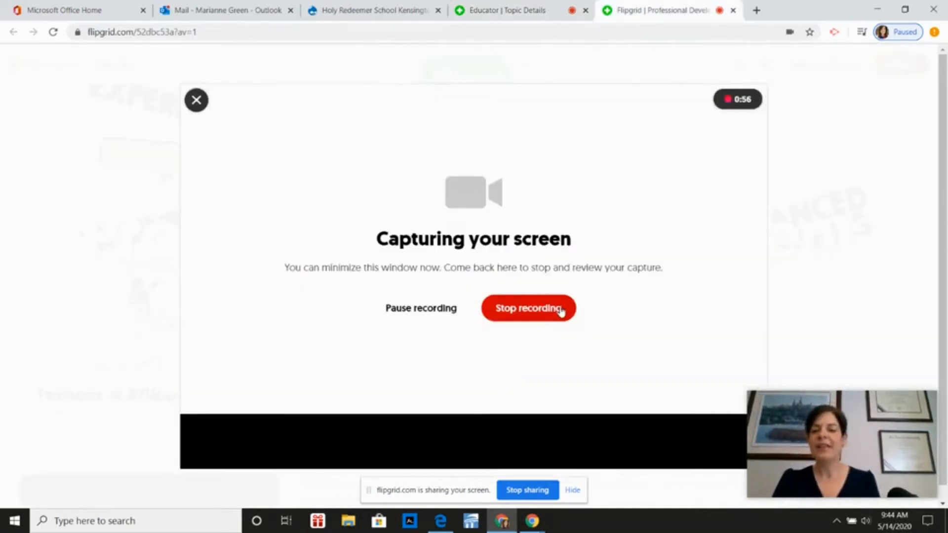